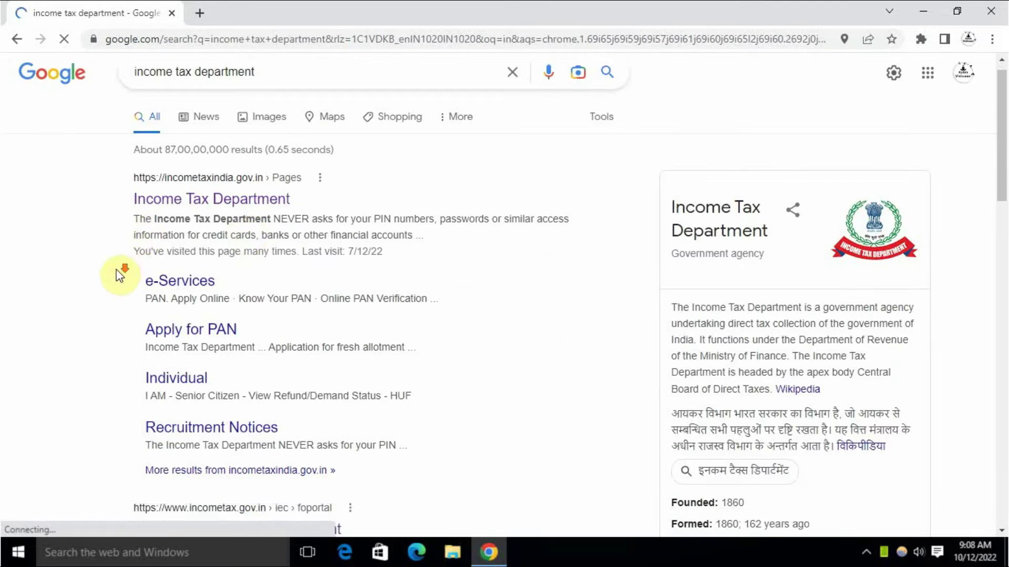
Open the Income Tax Department's e-Filing portal from the search results and go to its e-Pay Tax service
scroll(115, 270, down, 4)
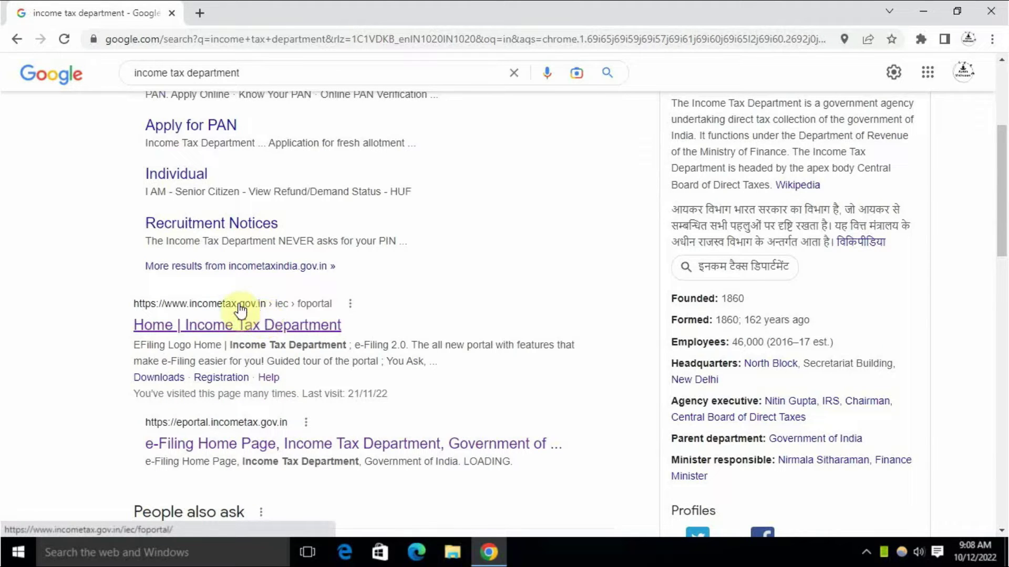
click(220, 325)
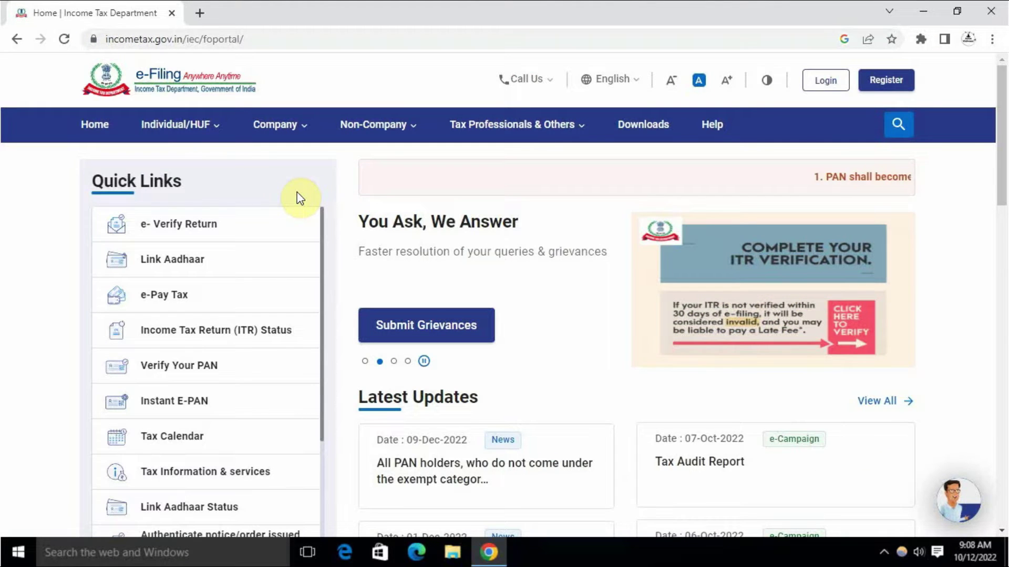
scroll(277, 237, down, 5)
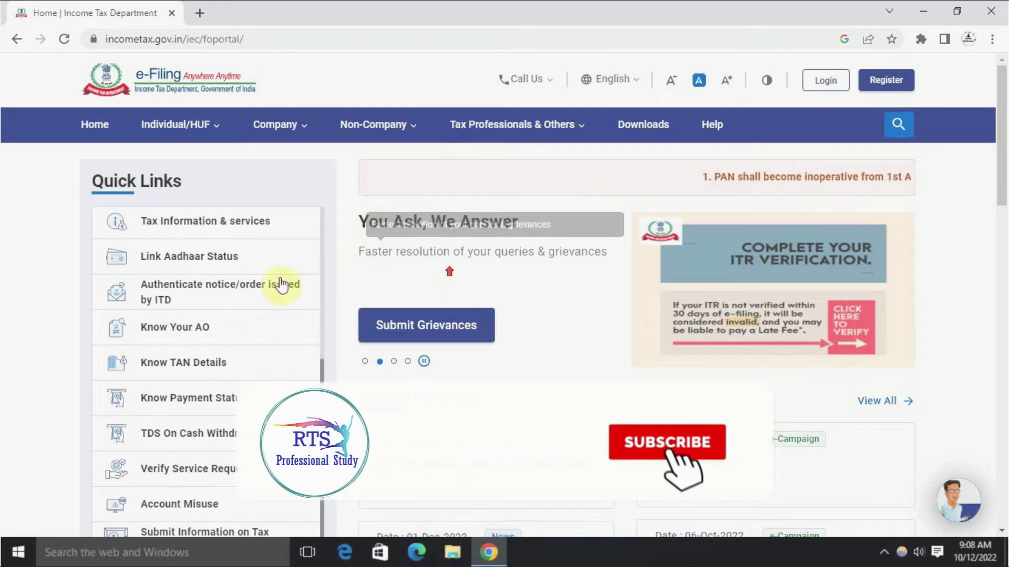
scroll(284, 281, up, 5)
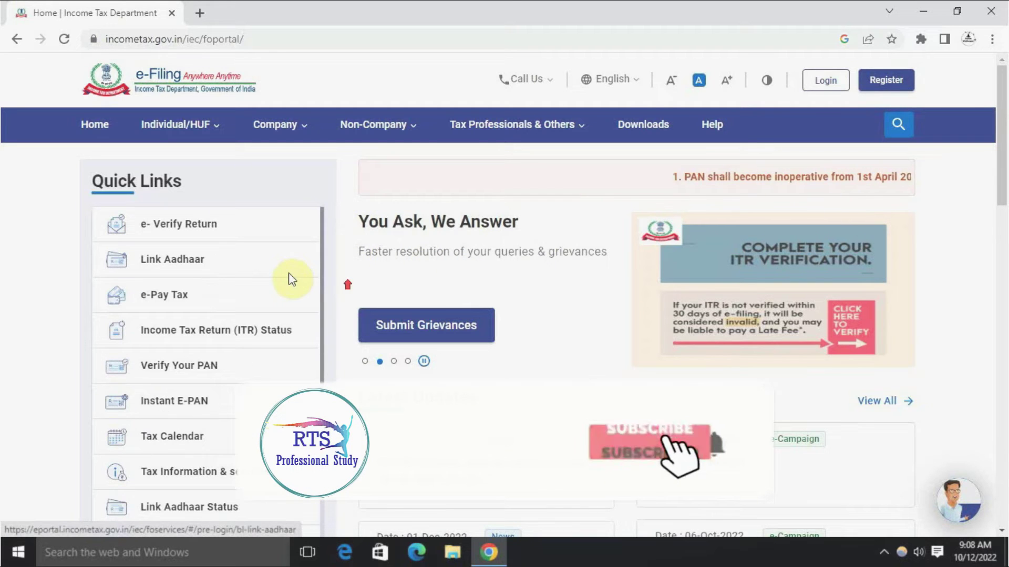
click(161, 310)
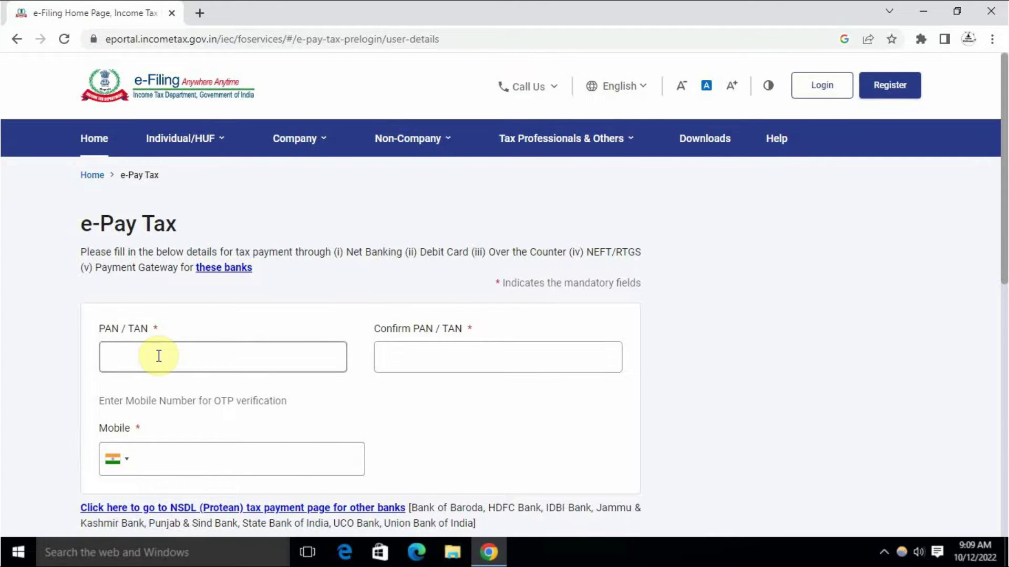
Enter the taxpayer's PAN in the PAN / TAN and Confirm PAN / TAN fields
scroll(159, 356, down, 2)
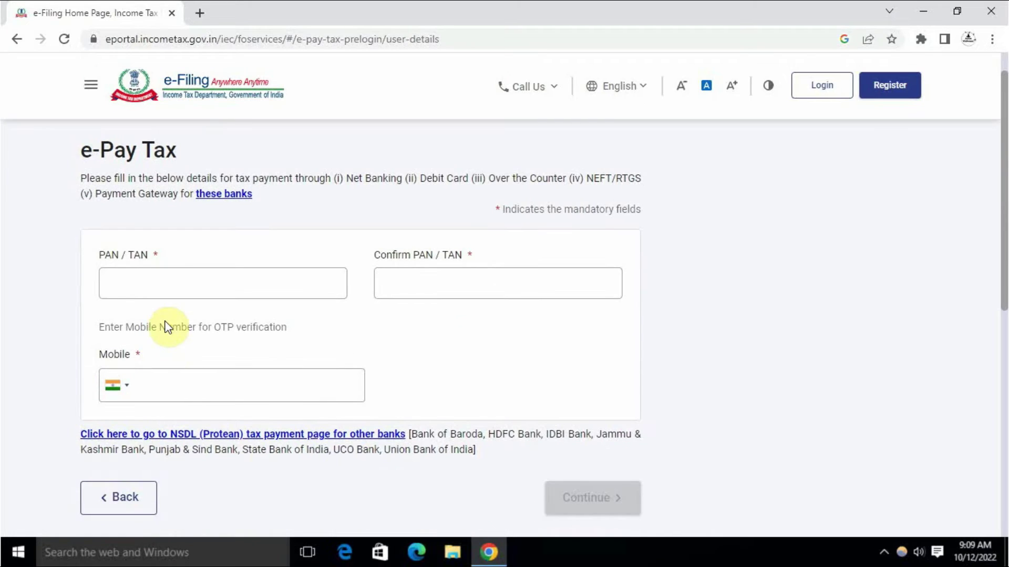
click(125, 285)
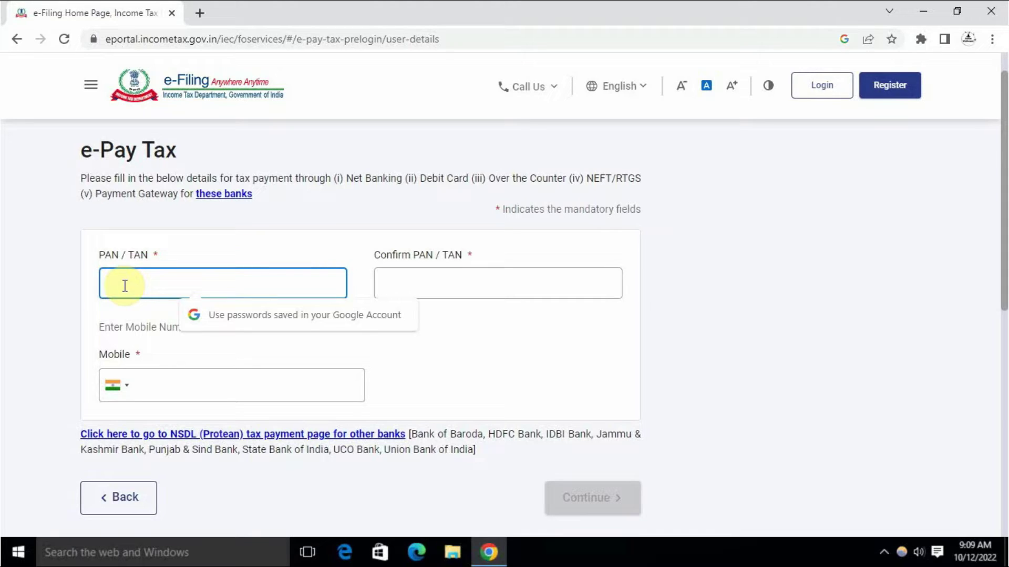
text(A)
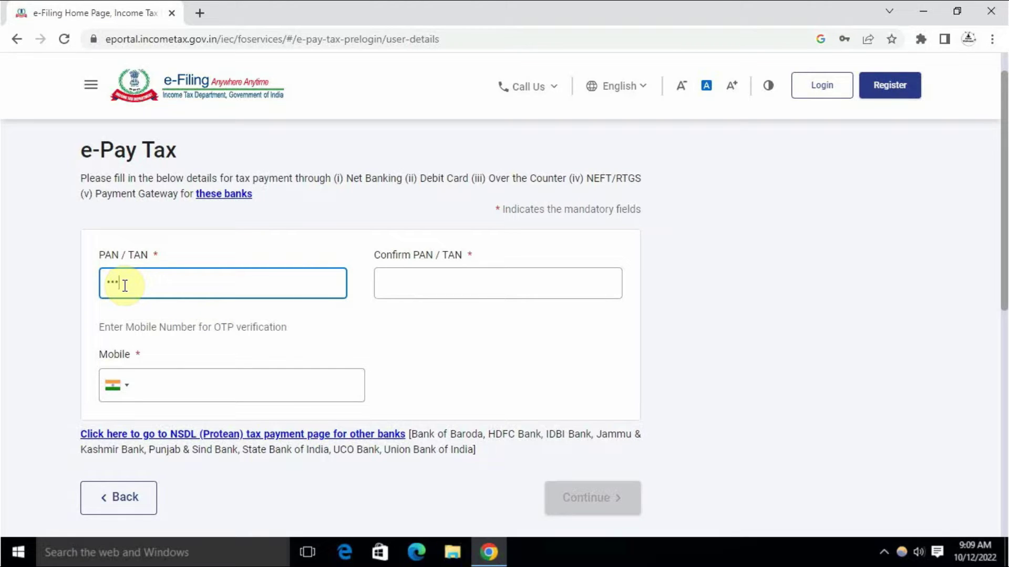
text(BCDE123)
click(407, 278)
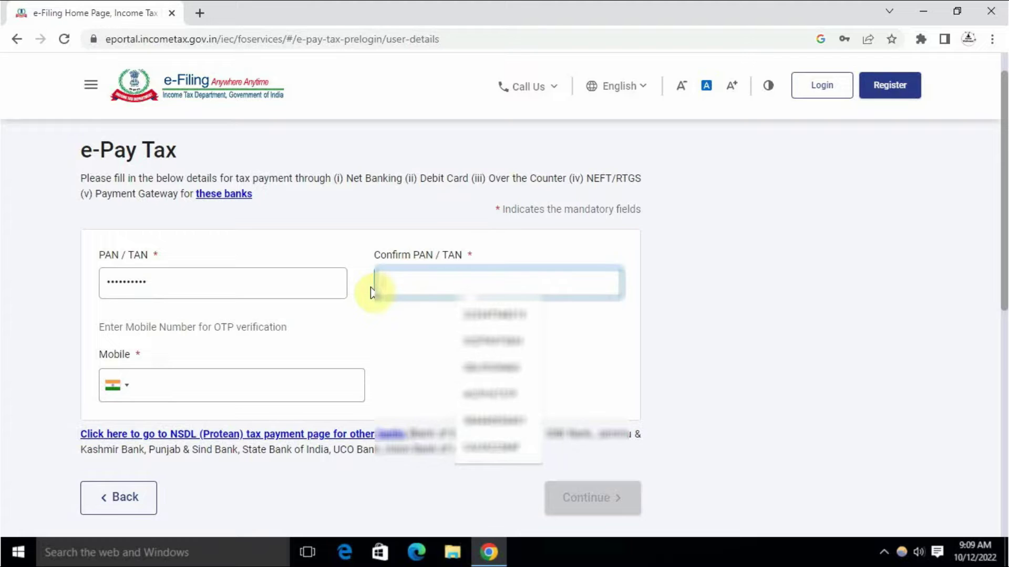
text(A)
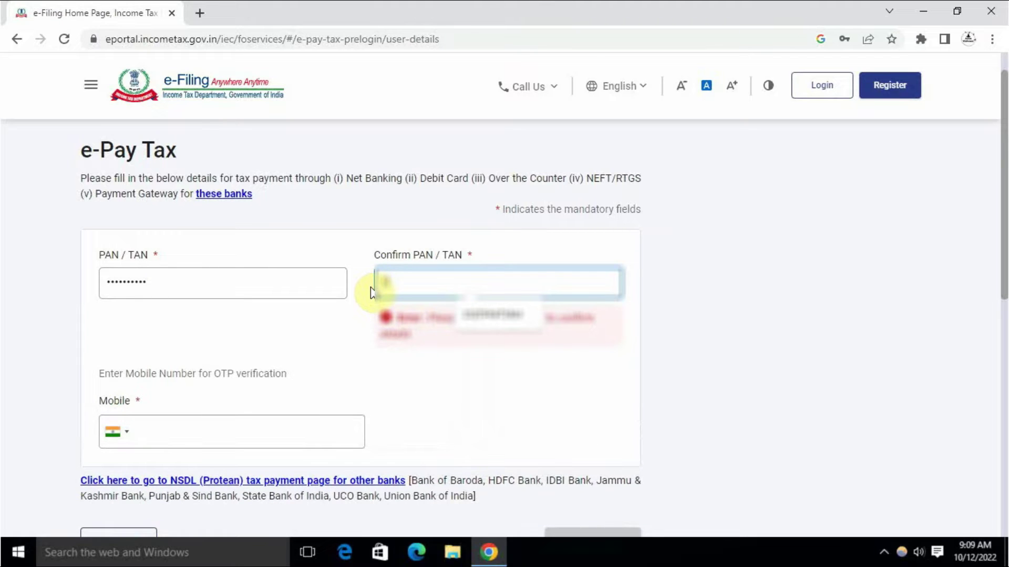
click(497, 317)
click(417, 371)
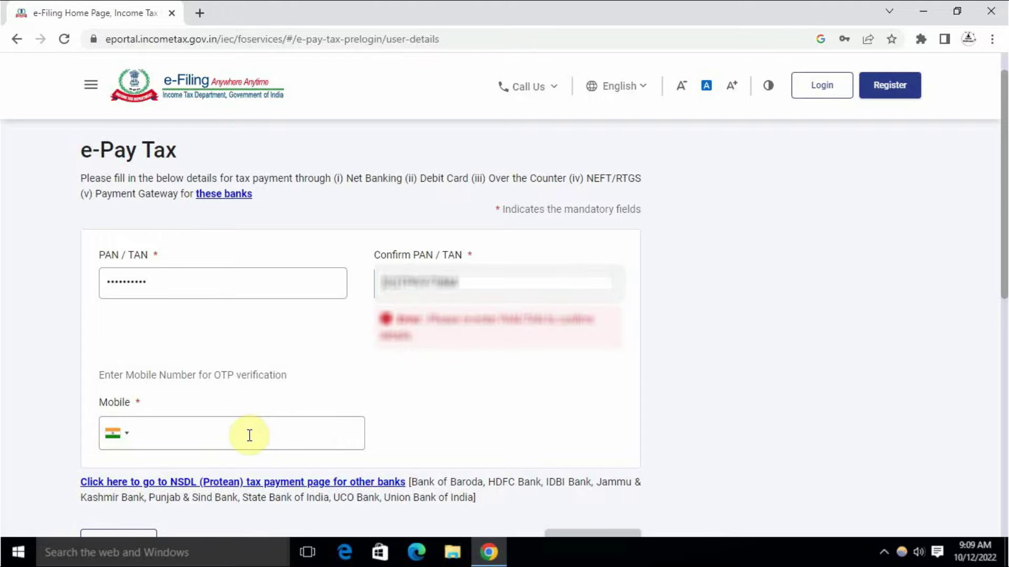
Fill in the mobile number for OTP verification and continue to the OTP page
scroll(250, 435, down, 1)
click(235, 358)
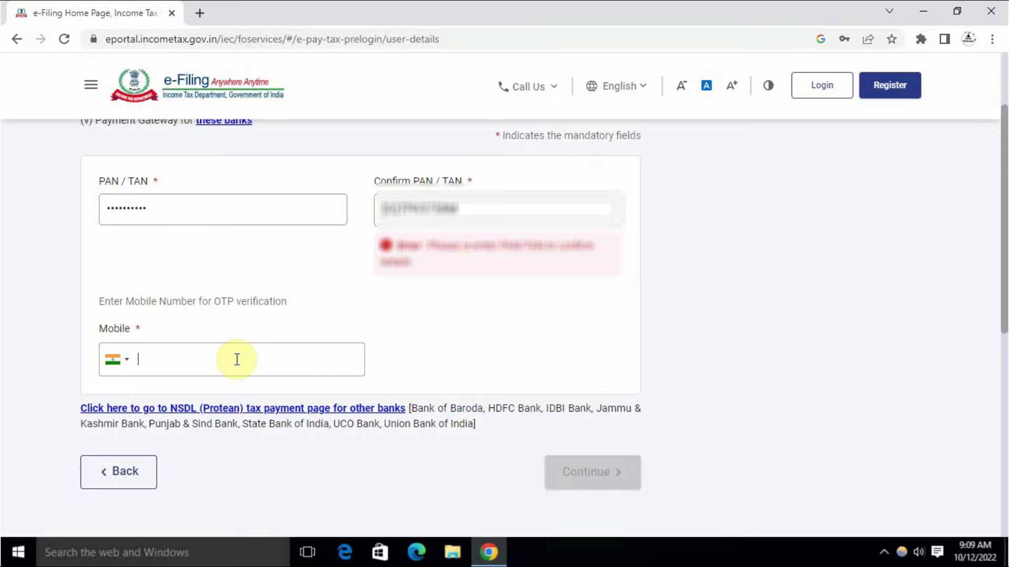
key(ctrl+v)
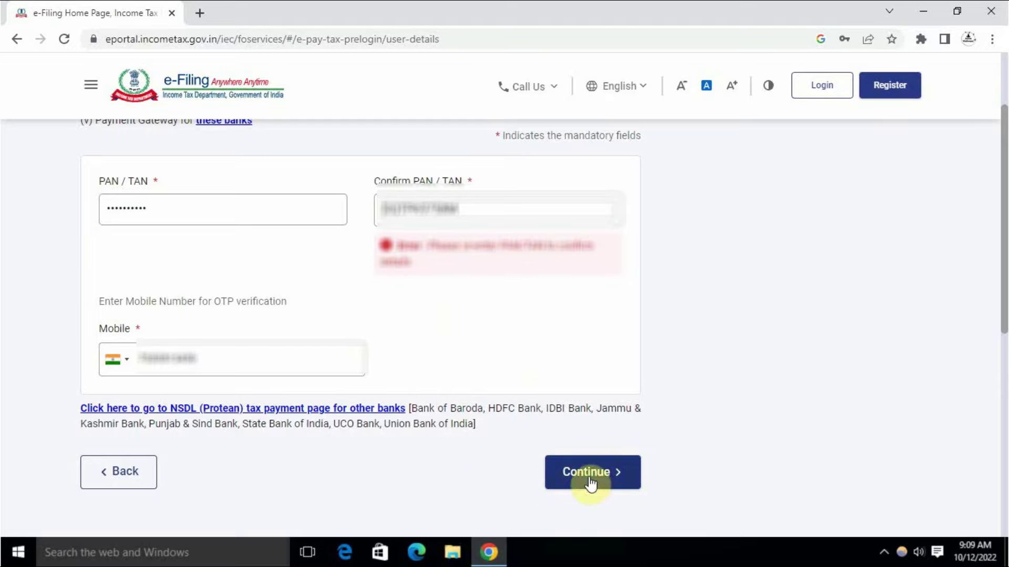
click(590, 475)
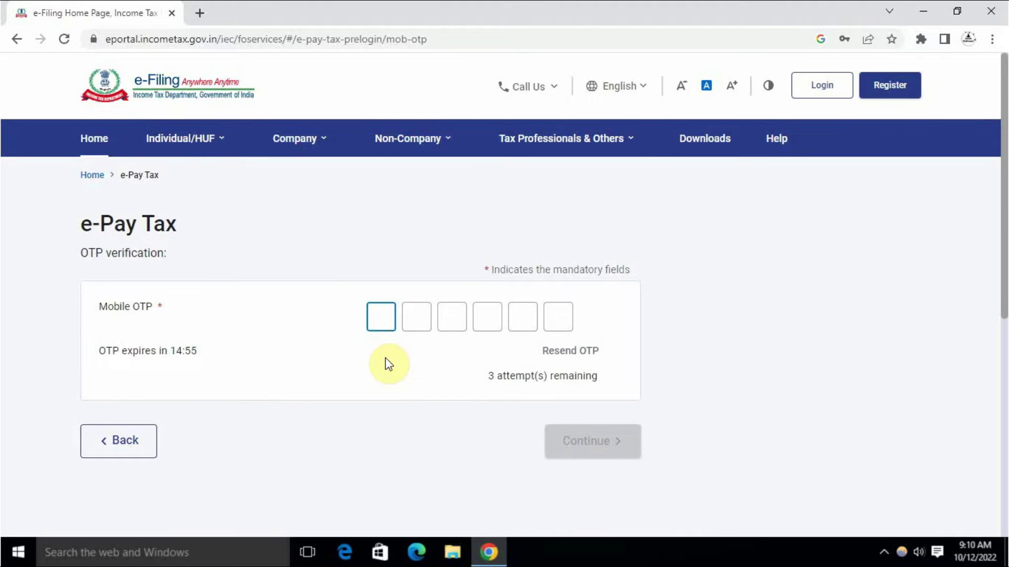
Enter the mobile OTP, submit it and continue to the tax payment categories
key(ctrl+v)
click(581, 440)
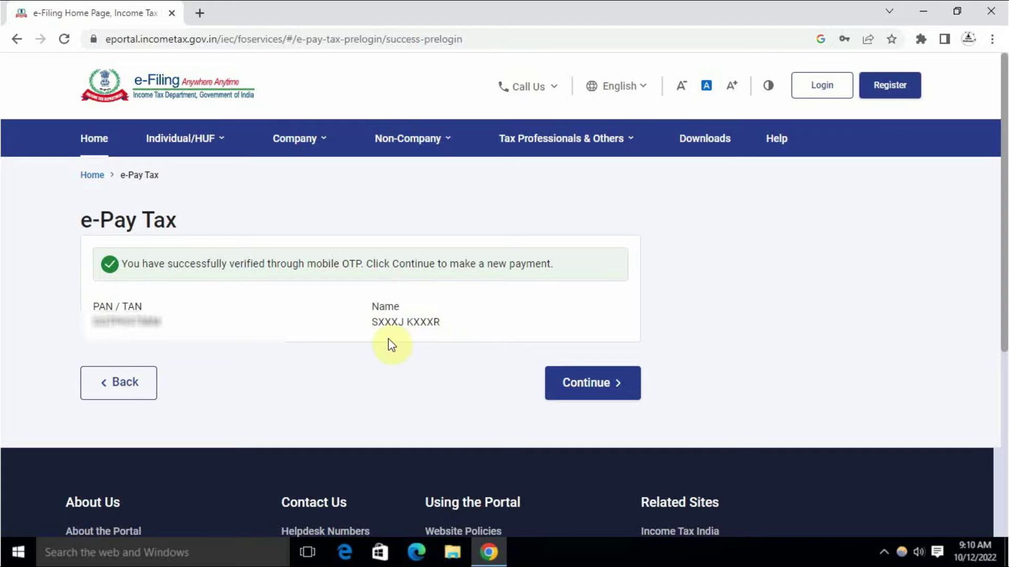
click(574, 391)
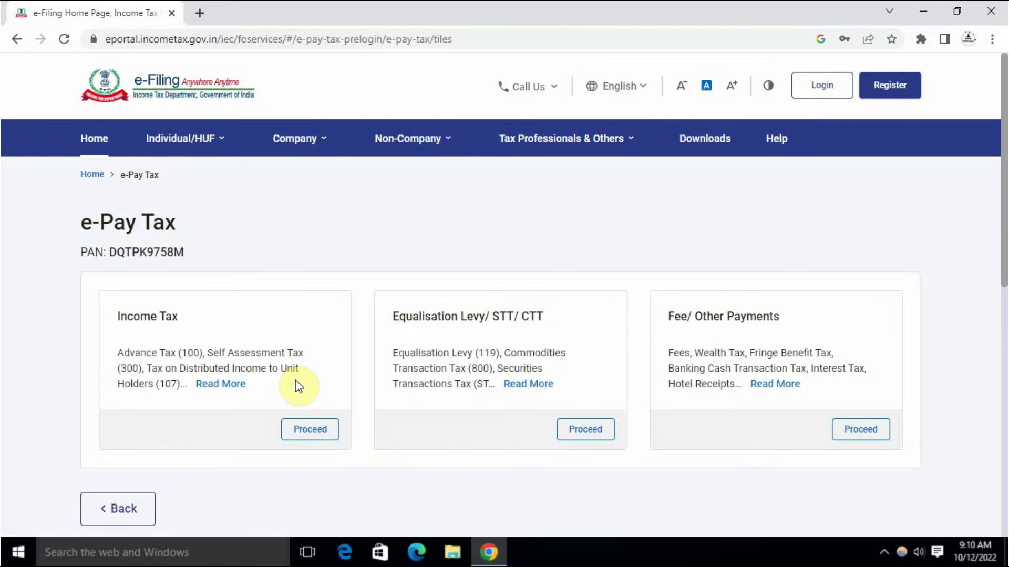
Proceed with the Income Tax category, which covers Advance Tax and Self Assessment Tax, to start a new payment
scroll(350, 386, down, 3)
scroll(350, 386, up, 3)
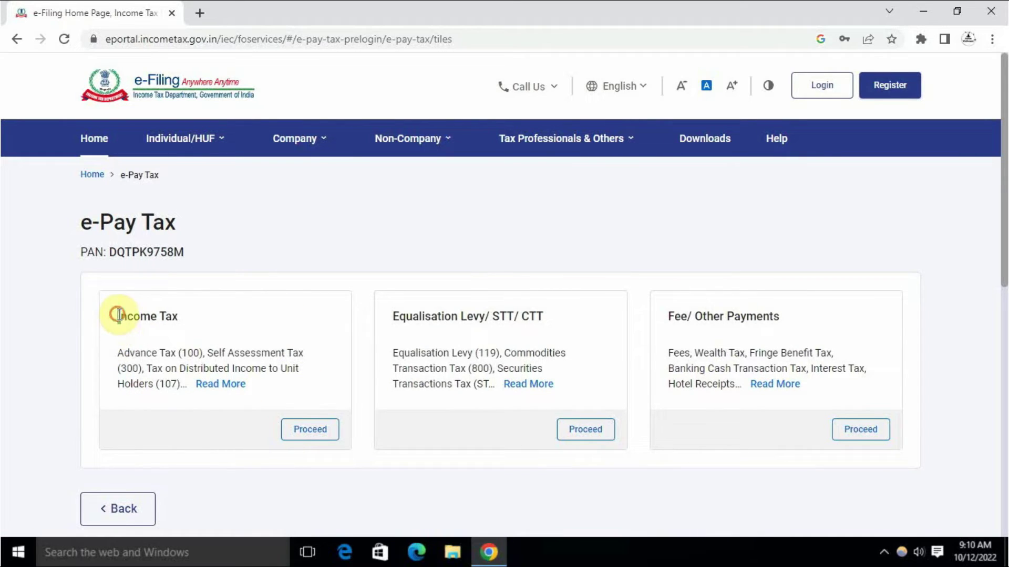
drag(116, 315, 185, 320)
click(197, 323)
click(304, 436)
Set the assessment year of the new payment to 2023-24
scroll(273, 360, down, 4)
scroll(274, 360, up, 3)
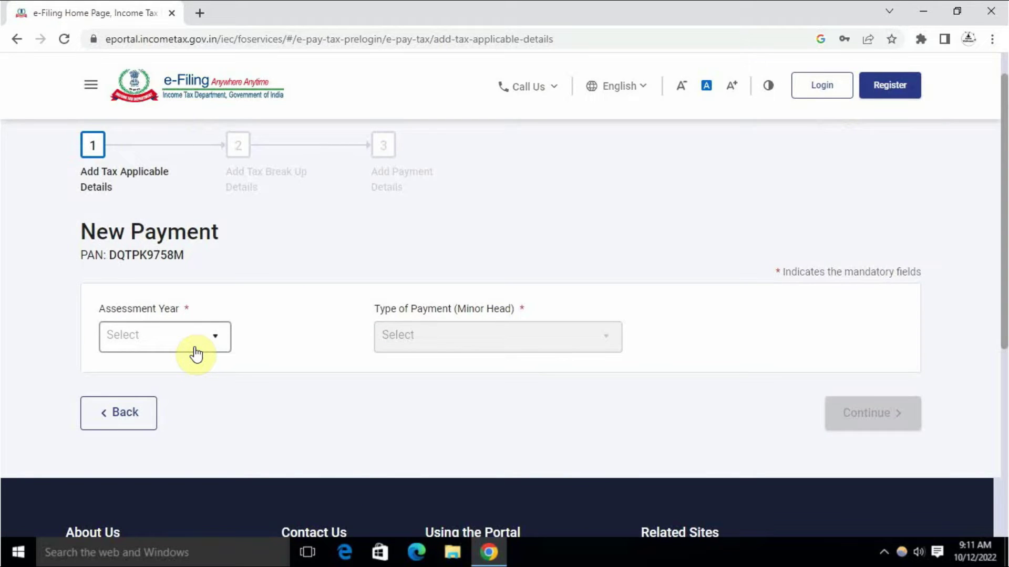
click(196, 353)
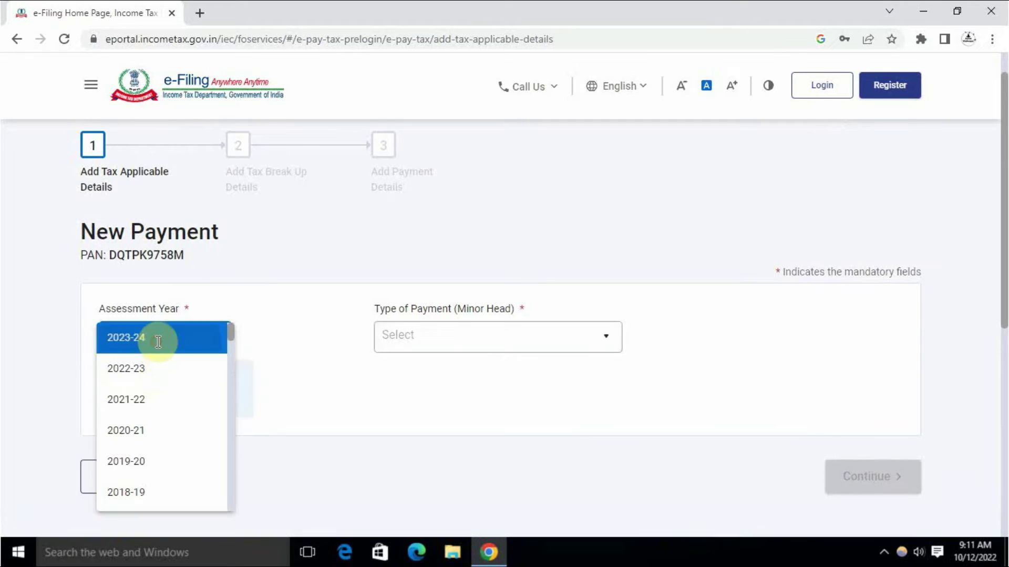
click(158, 347)
scroll(274, 405, down, 2)
scroll(272, 406, down, 1)
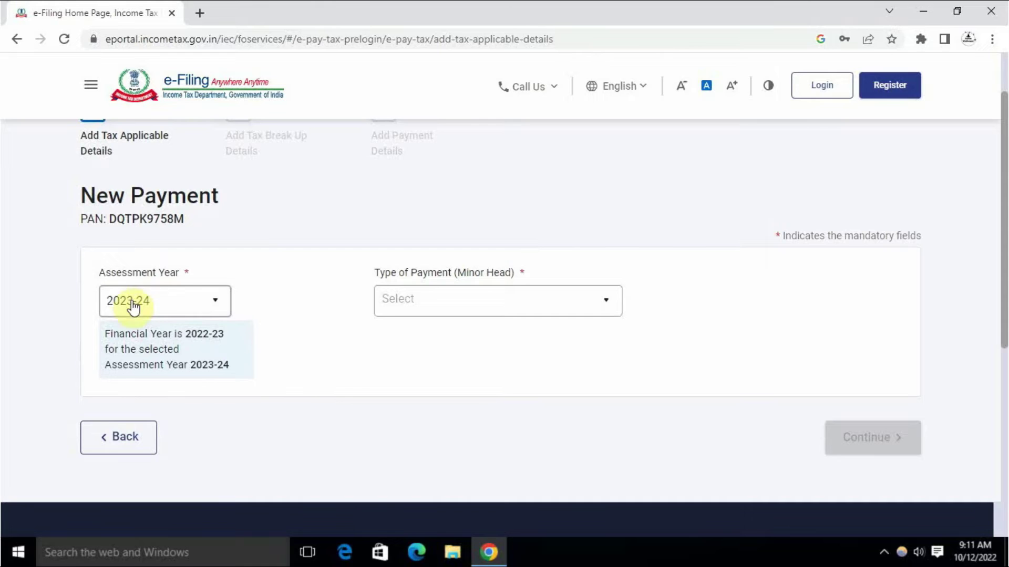
Choose Advance Tax (100) as the type of payment and continue to the tax break-up details
click(425, 308)
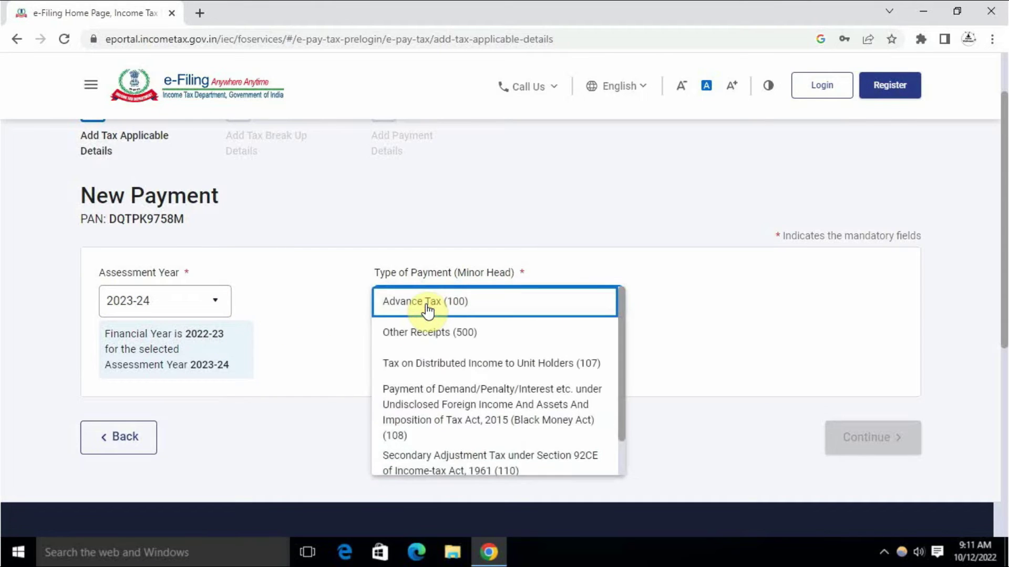
click(426, 305)
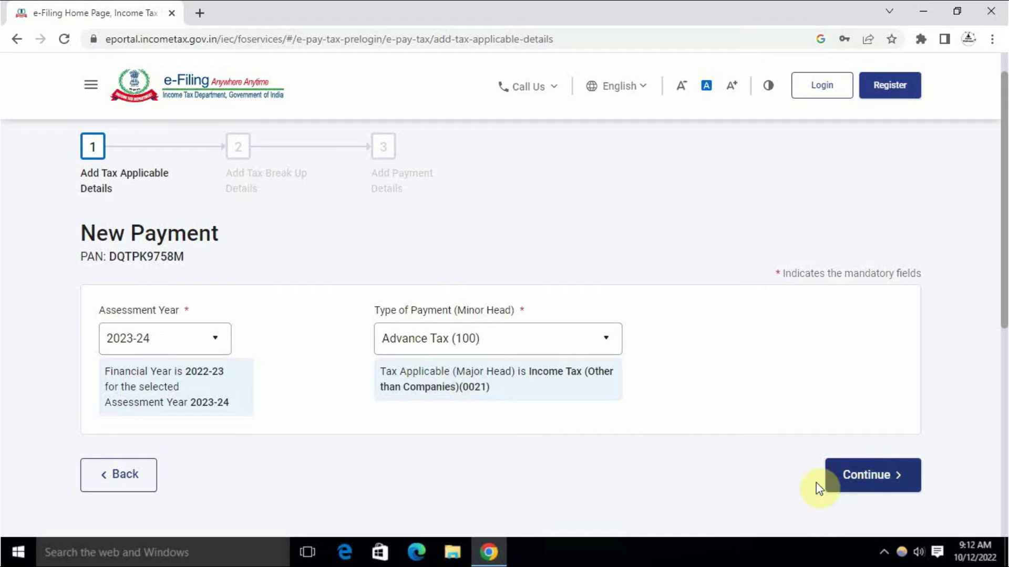
click(879, 479)
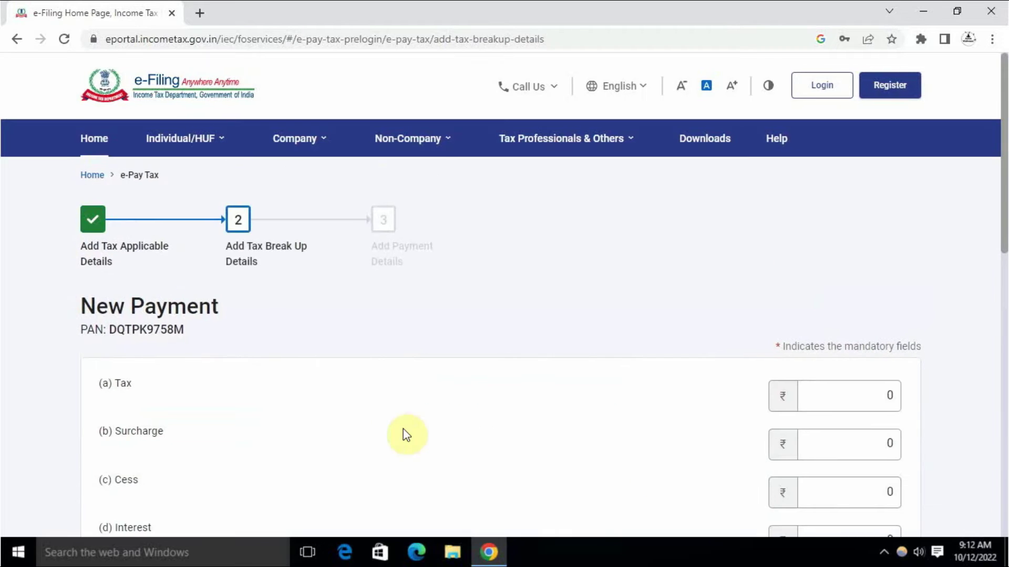
Set the Tax amount to ₹10 in the break-up details and continue to the payment details
scroll(342, 410, down, 3)
scroll(348, 413, down, 3)
scroll(477, 383, up, 4)
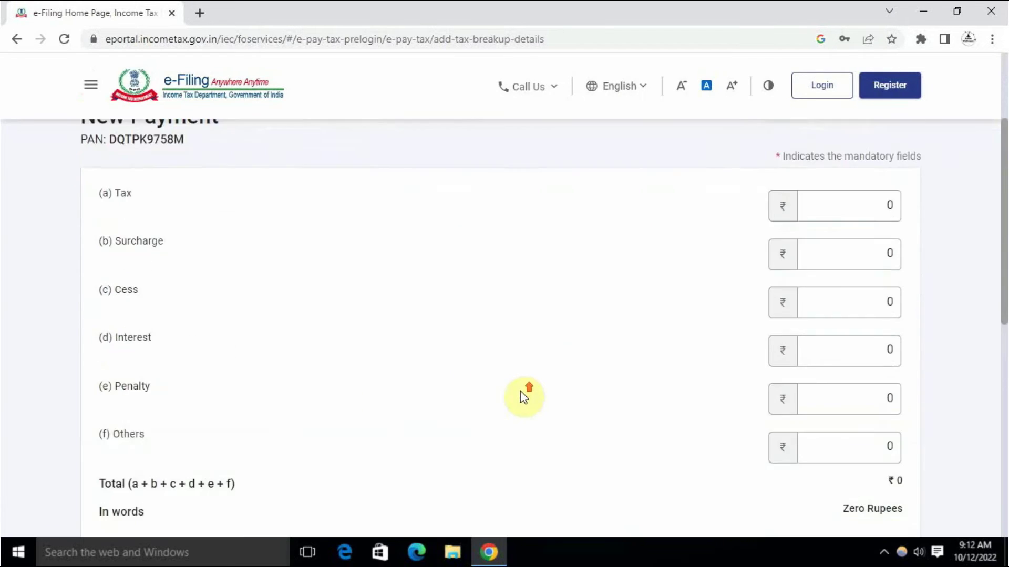
click(866, 289)
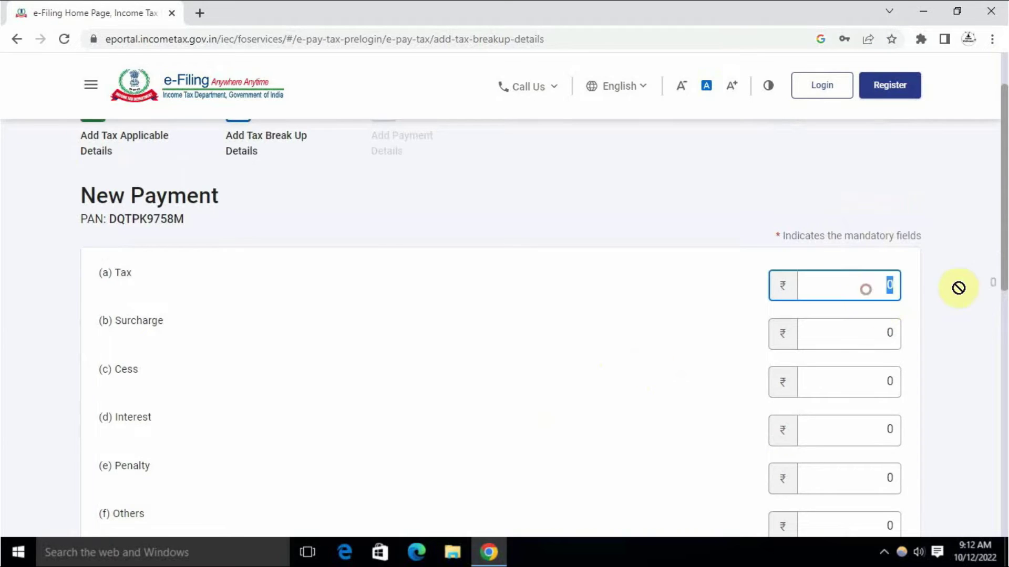
text(10)
click(488, 359)
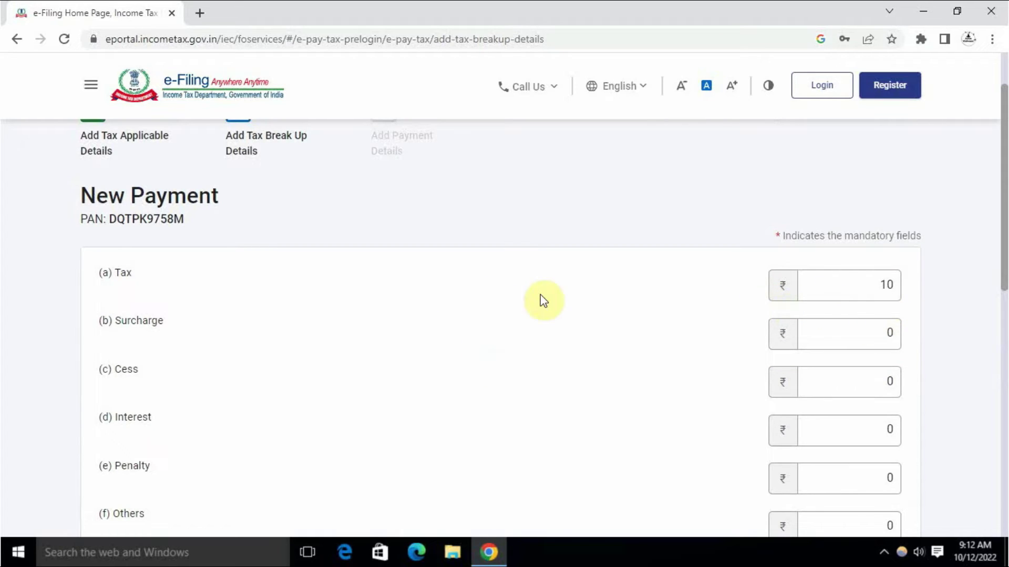
scroll(374, 331, down, 2)
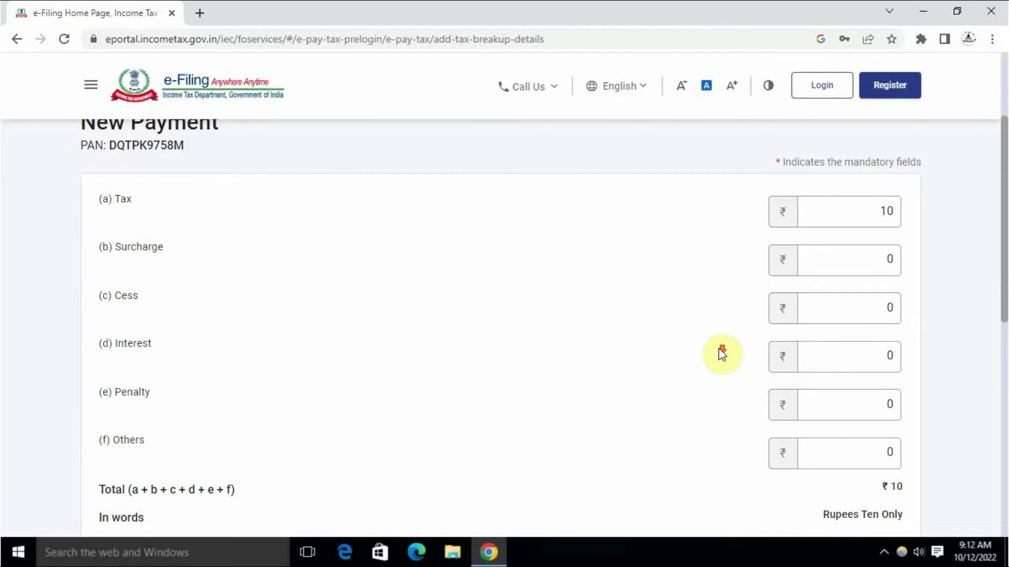
scroll(720, 353, down, 3)
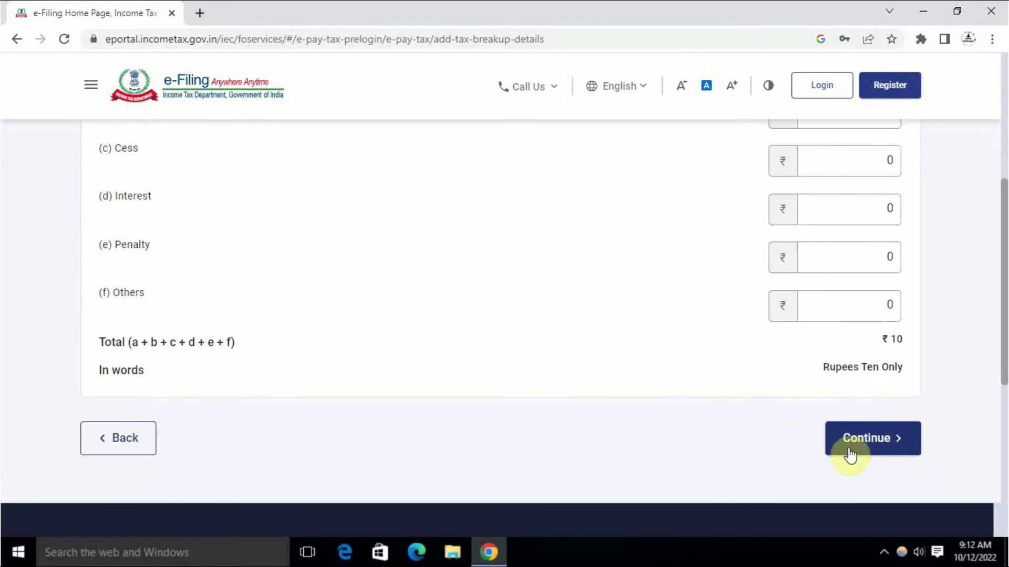
click(882, 450)
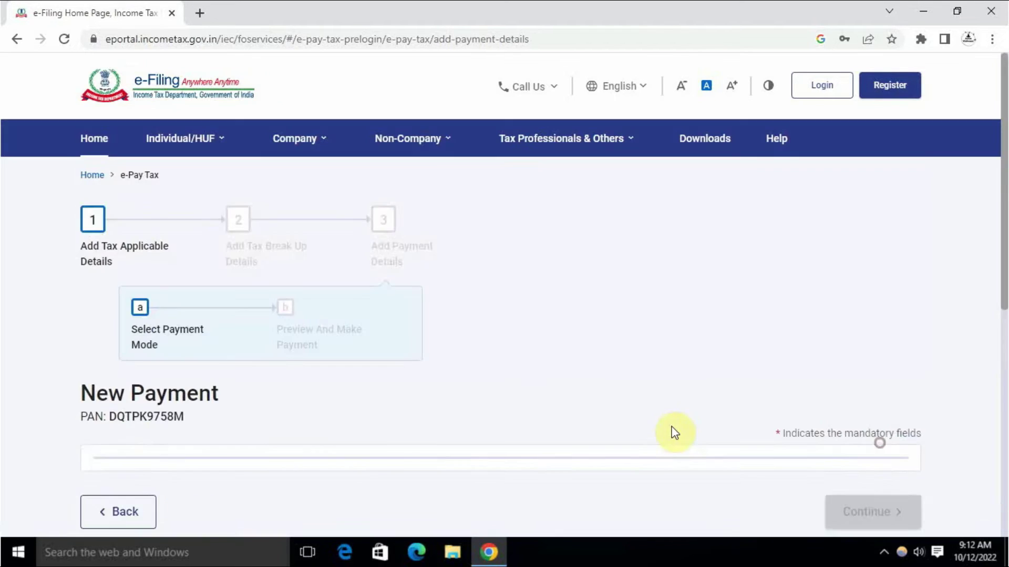
Review the conditions and bank options of the Net Banking, Debit Card, Pay at Bank Counter and RTGS/NEFT payment modes
scroll(549, 390, down, 3)
scroll(546, 391, down, 3)
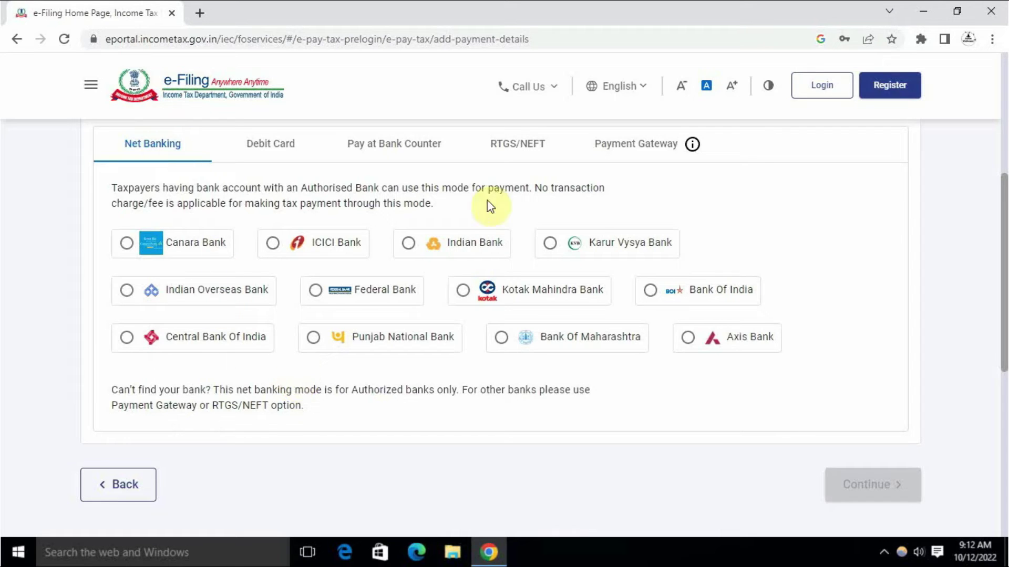
click(292, 148)
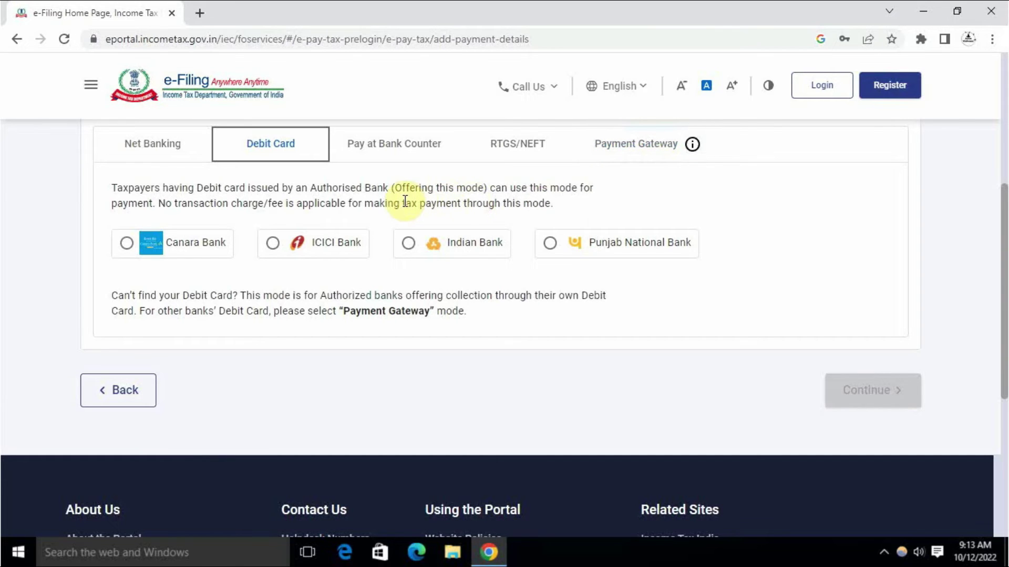
click(382, 155)
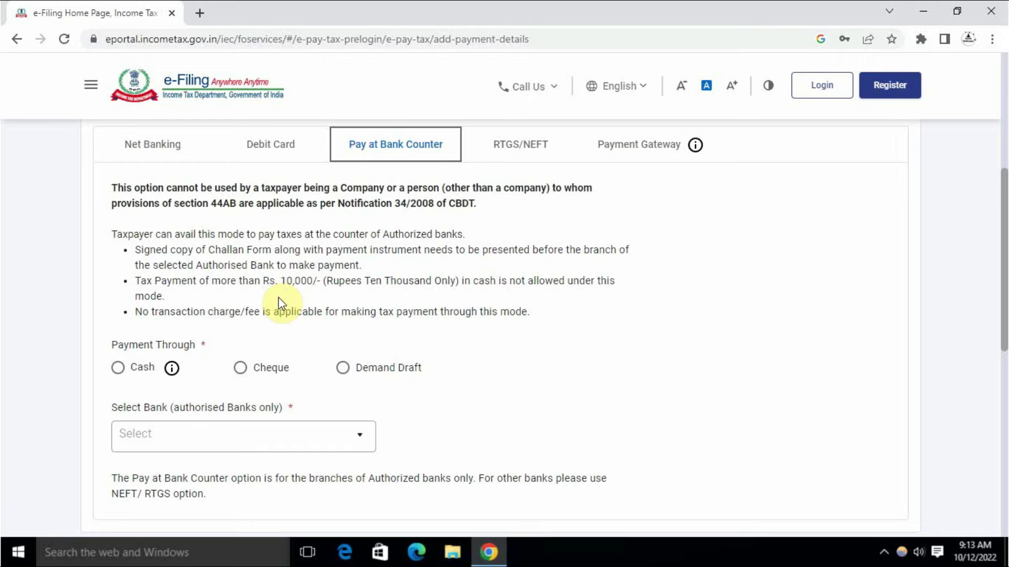
scroll(276, 310, down, 3)
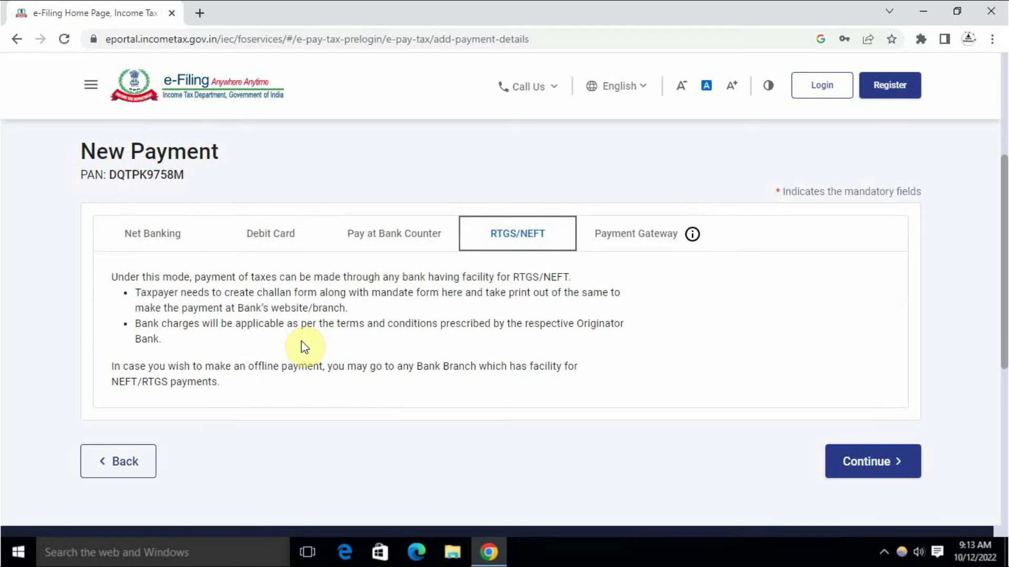
Choose the Payment Gateway mode with Federal Bank as the gateway
click(645, 234)
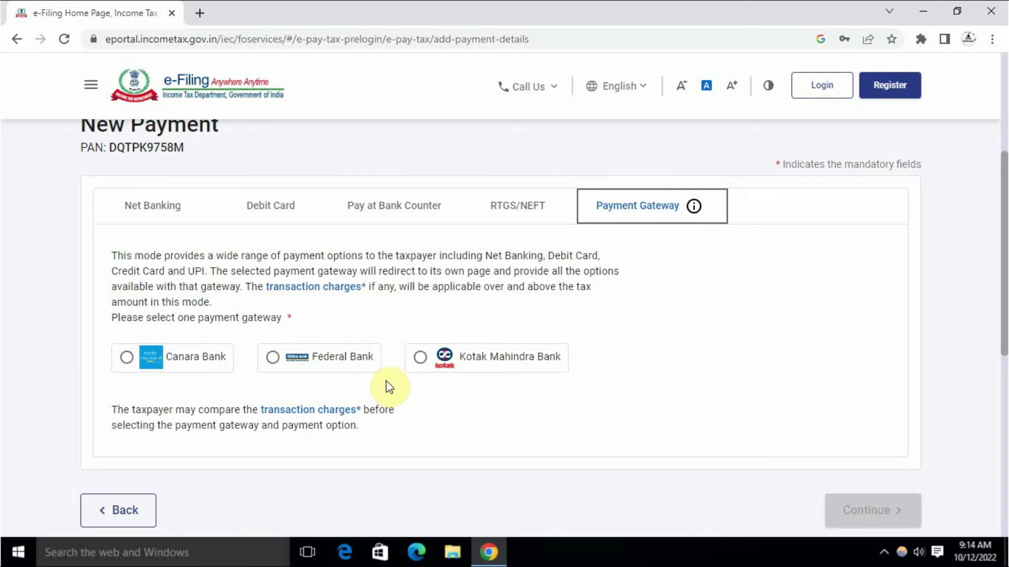
click(273, 359)
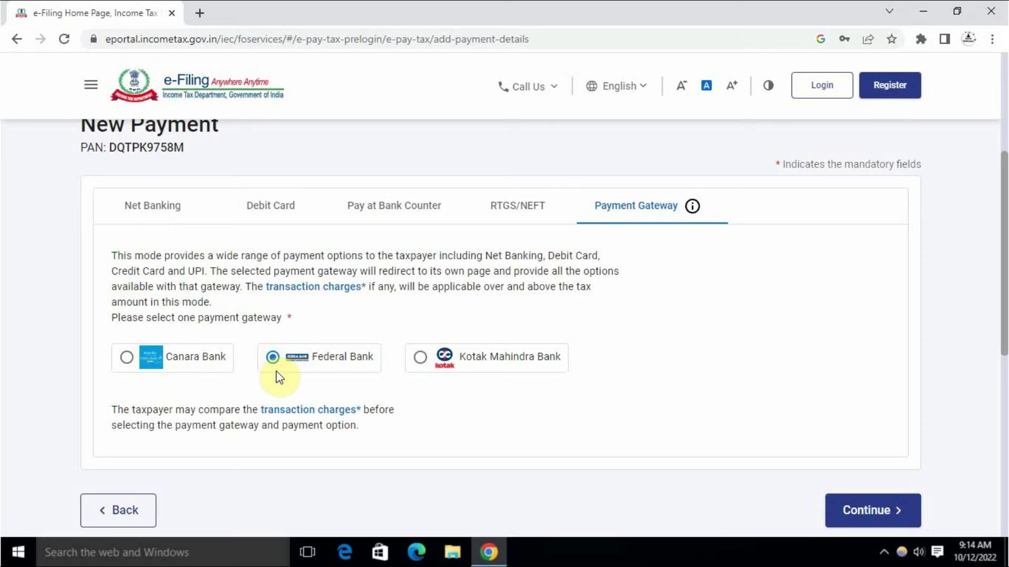
Continue to the payment preview and check the assessment year, financial year, payment details and tax break-up
click(867, 511)
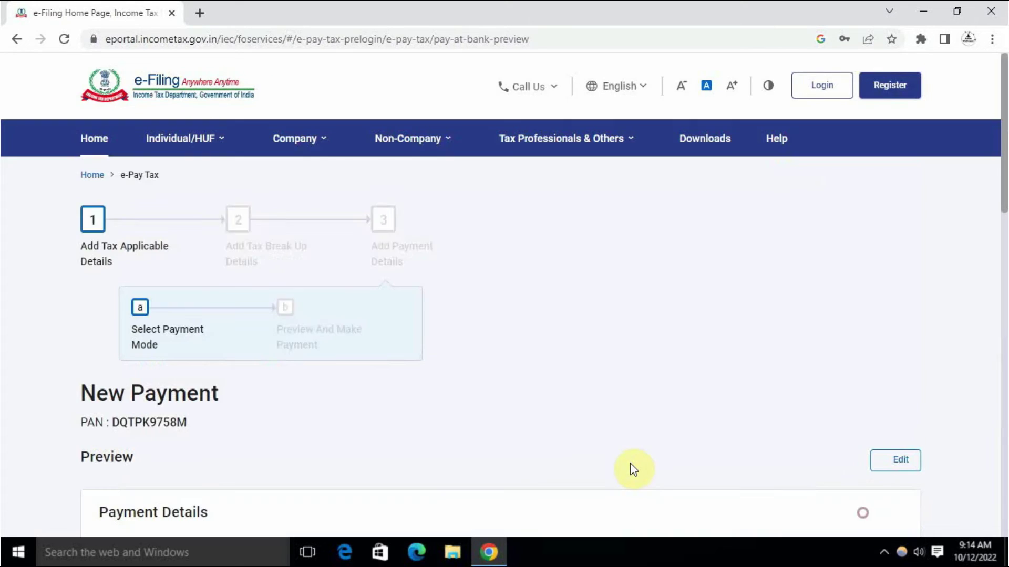
scroll(342, 374, down, 5)
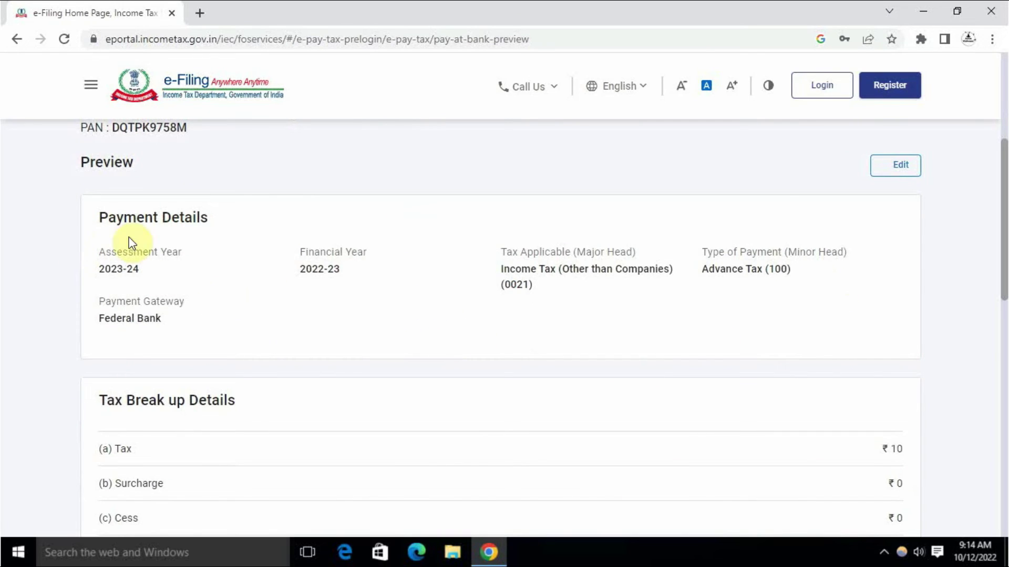
triple_click(101, 270)
drag(302, 270, 347, 290)
click(334, 295)
scroll(378, 309, down, 4)
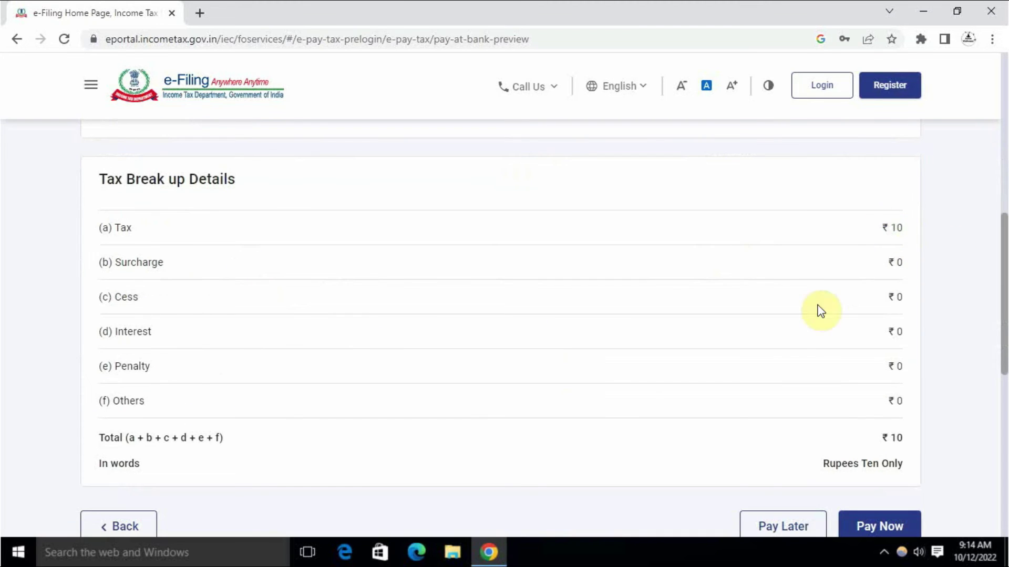
scroll(817, 316, down, 5)
scroll(704, 340, up, 1)
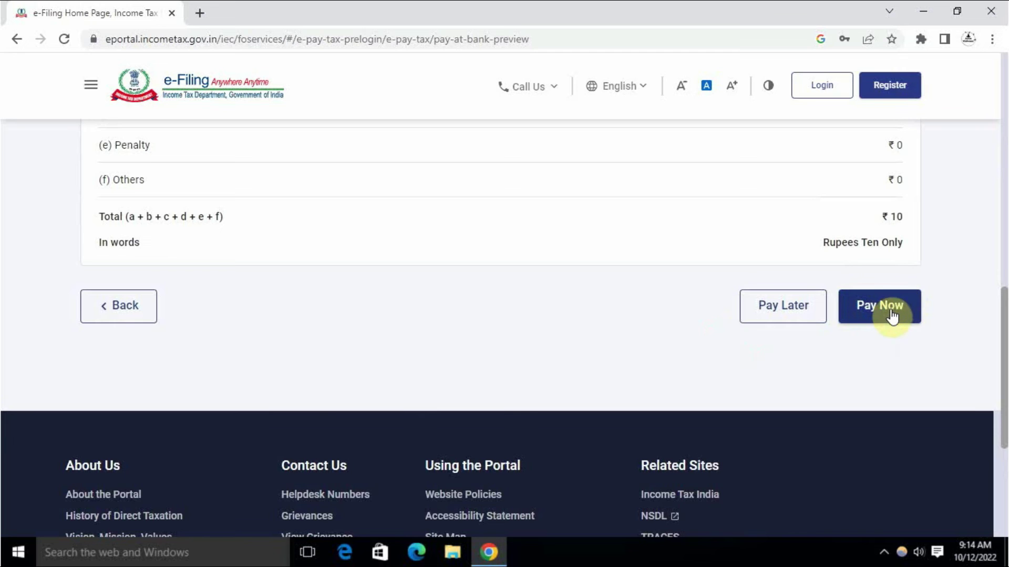
Choose to pay now, agree to the terms and conditions, and submit the payment to the bank
click(892, 316)
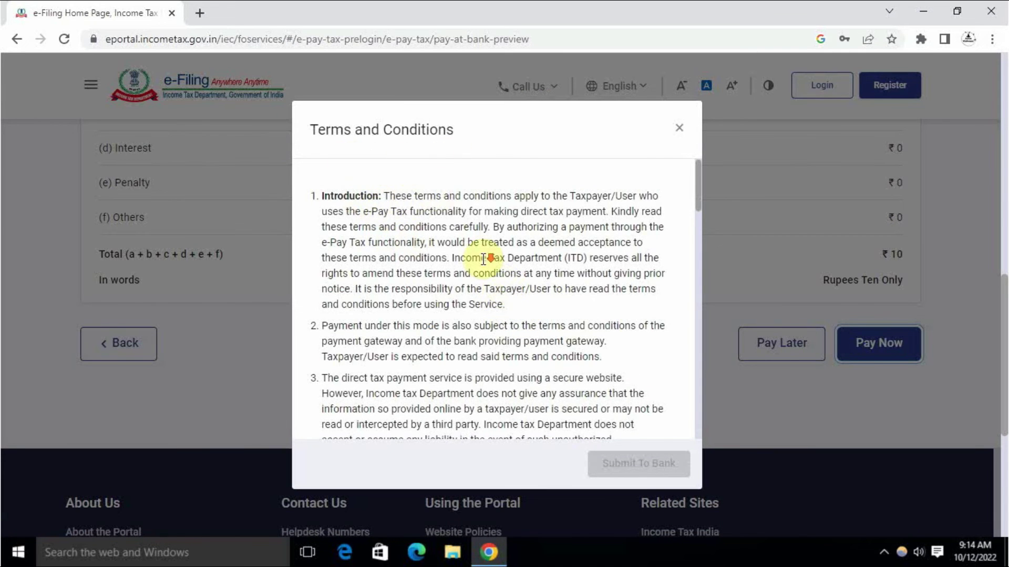
scroll(481, 265, down, 5)
scroll(480, 269, down, 10)
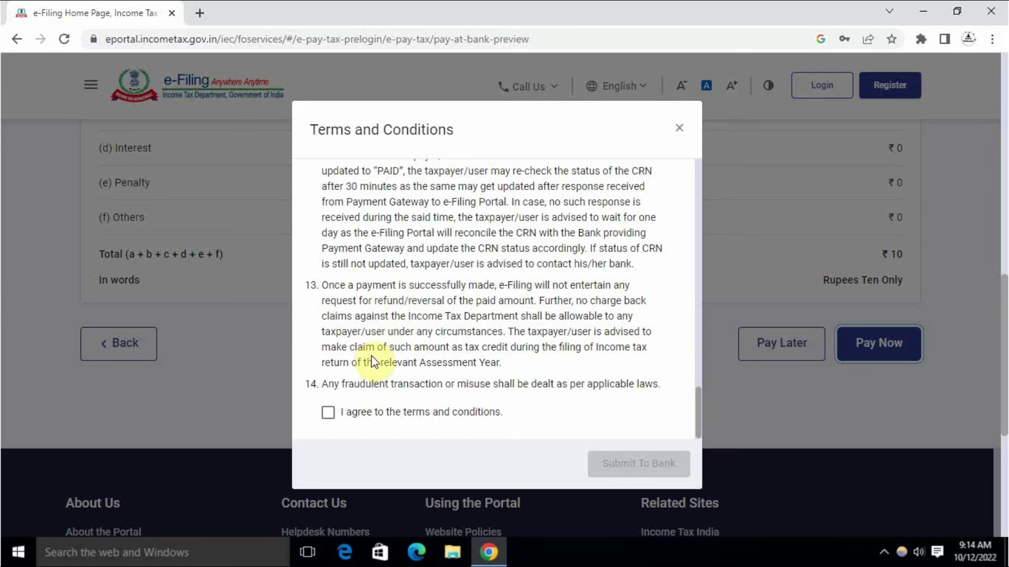
click(327, 413)
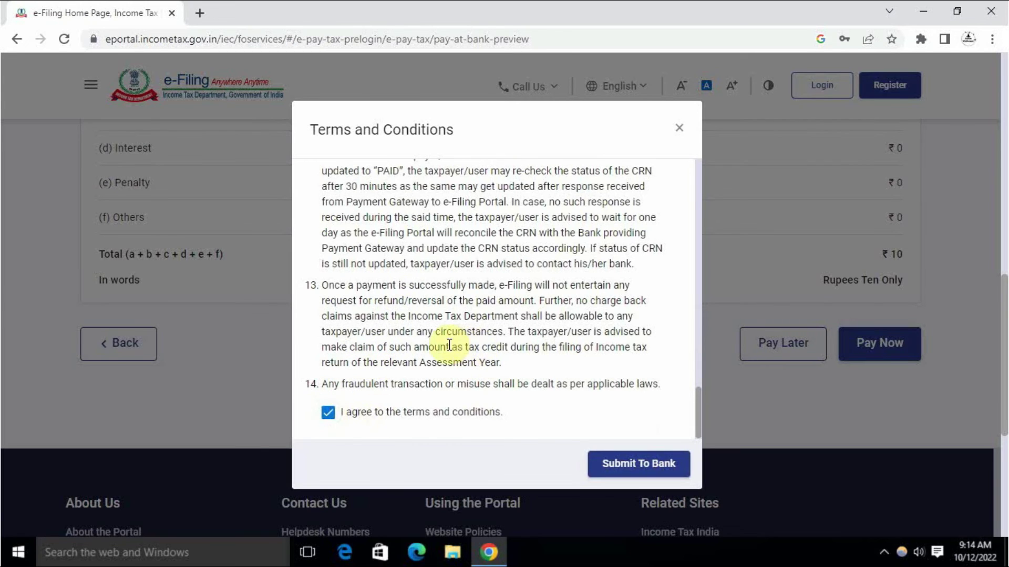
click(642, 465)
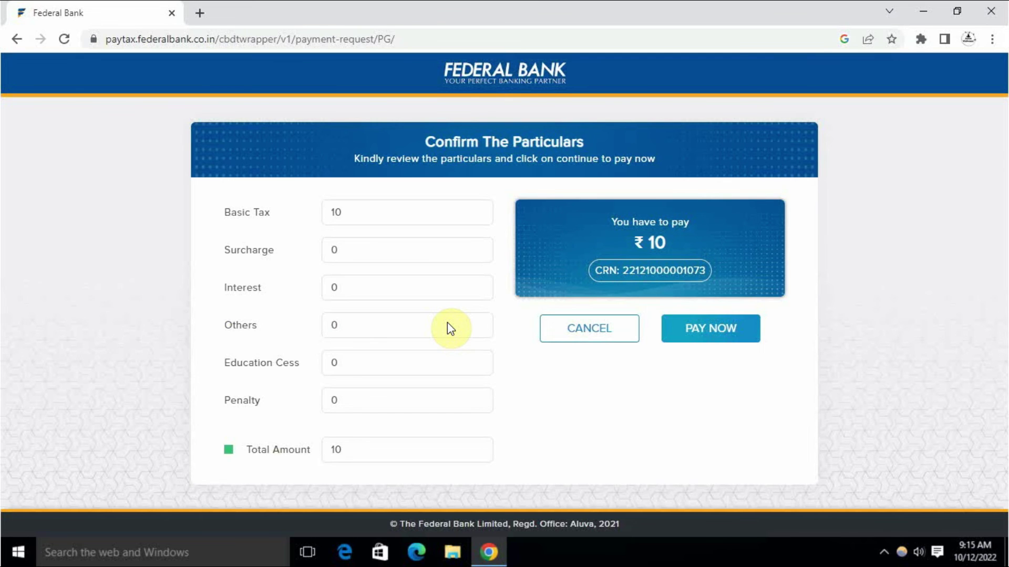
Confirm the tax particulars on the Federal Bank page and choose UPI as the payment option
click(712, 329)
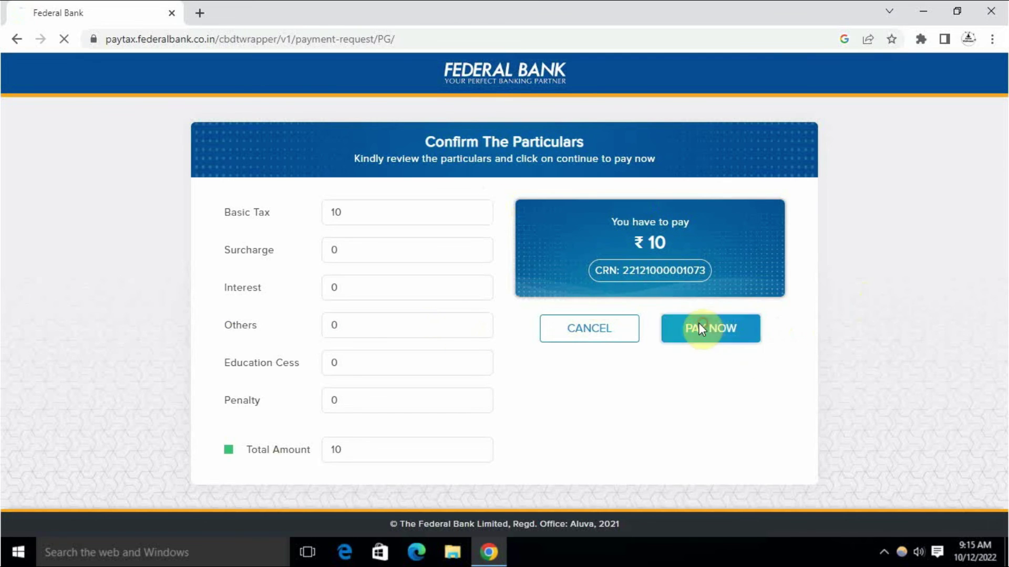
click(469, 266)
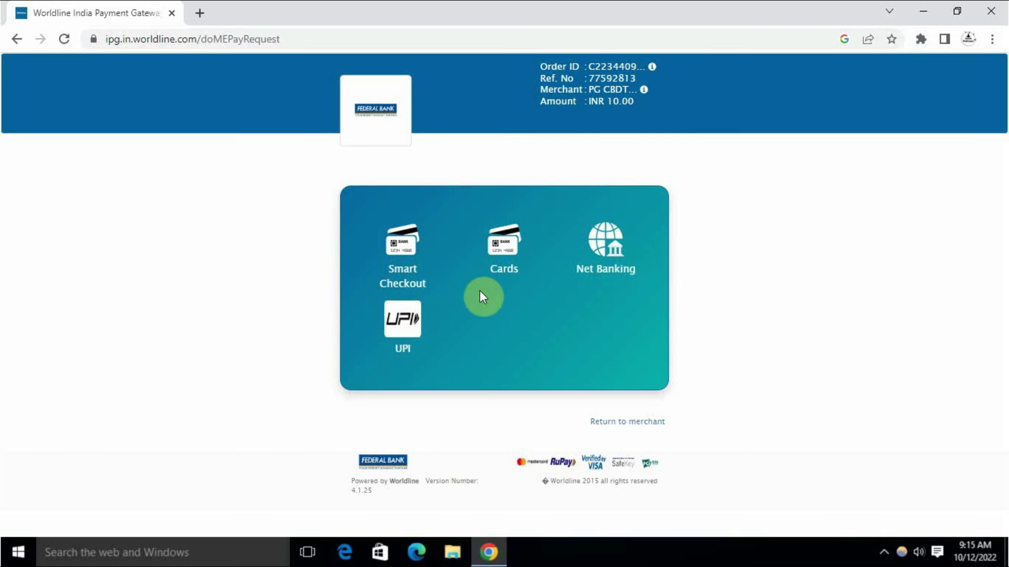
click(403, 317)
click(424, 394)
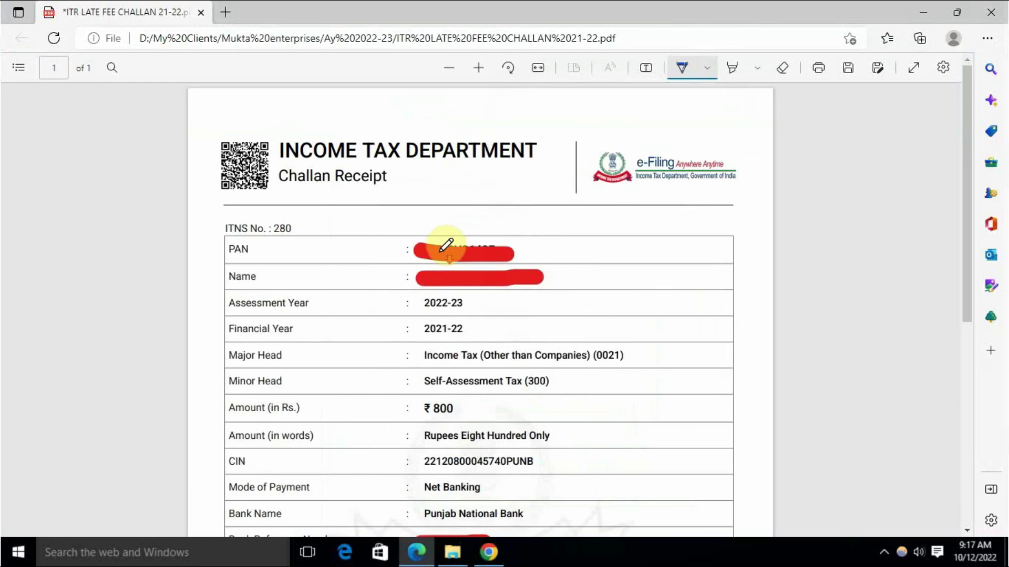
Switch to the challan receipt PDF in Microsoft Edge and draw a pen tick beside the Income Tax Department heading
scroll(450, 255, down, 5)
scroll(457, 257, up, 5)
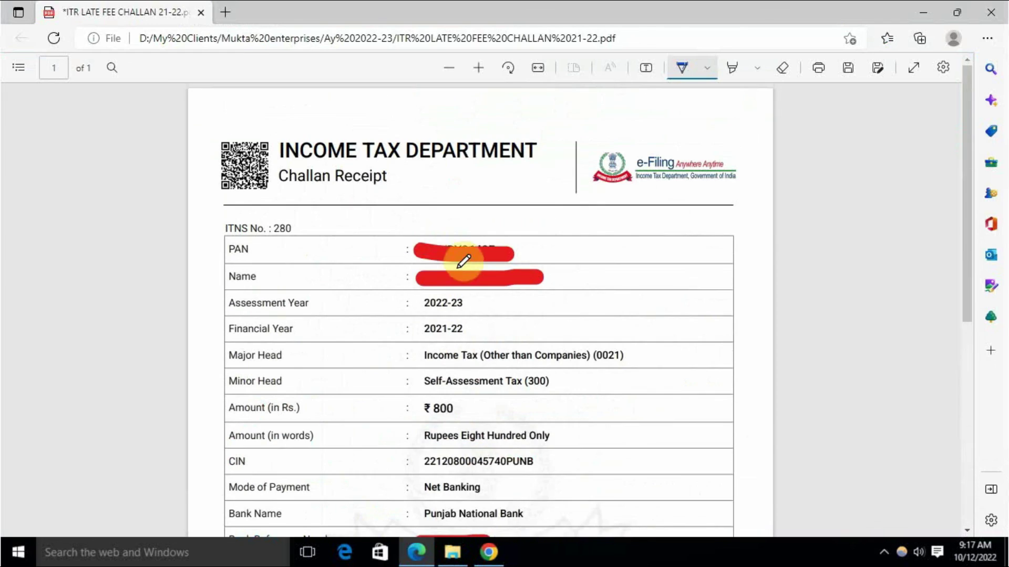
drag(455, 167, 559, 149)
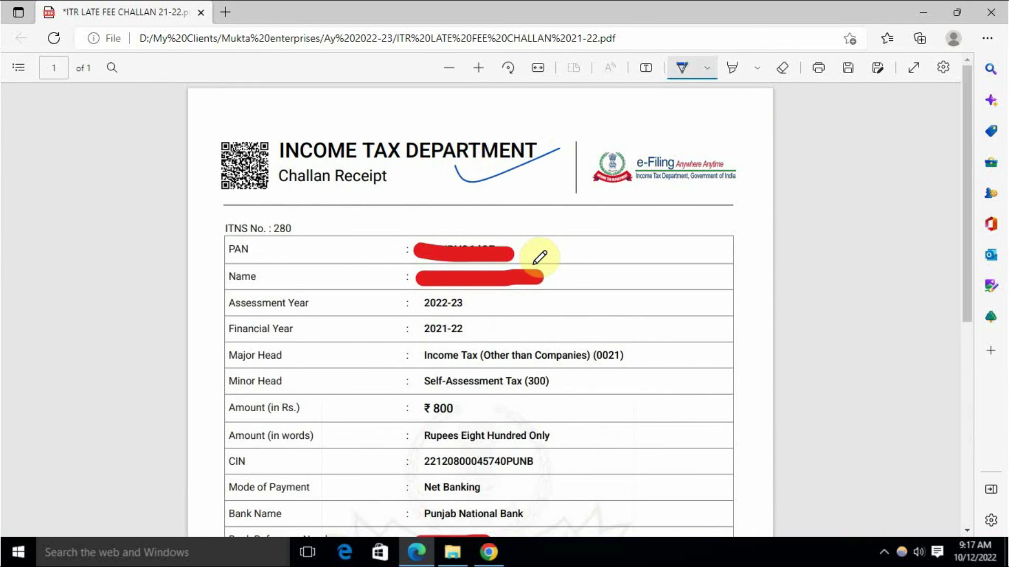
Draw a pen tick at the end of the Amount (in Rs.) row and review the rest of the challan receipt
scroll(540, 257, down, 7)
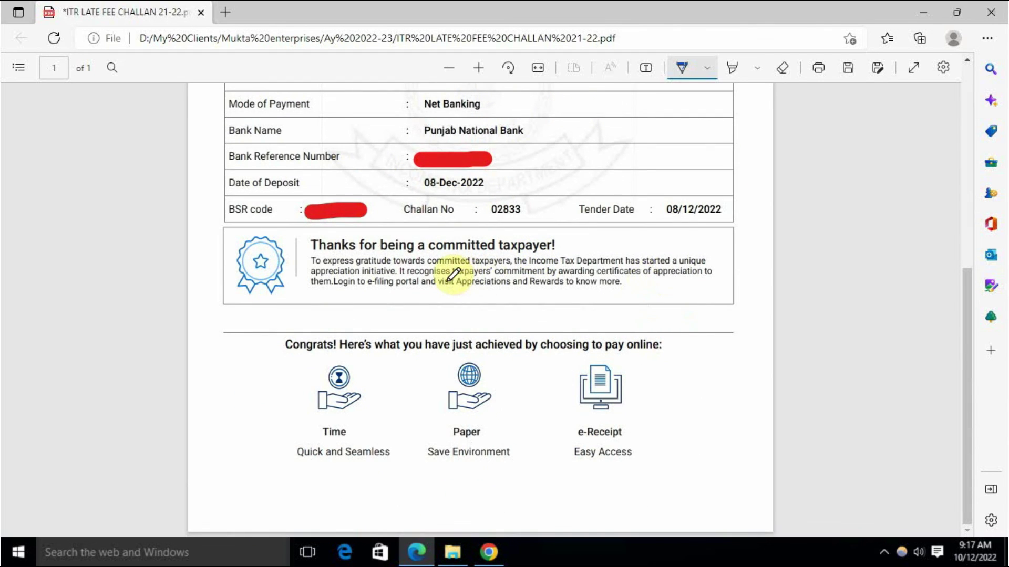
scroll(555, 307, up, 3)
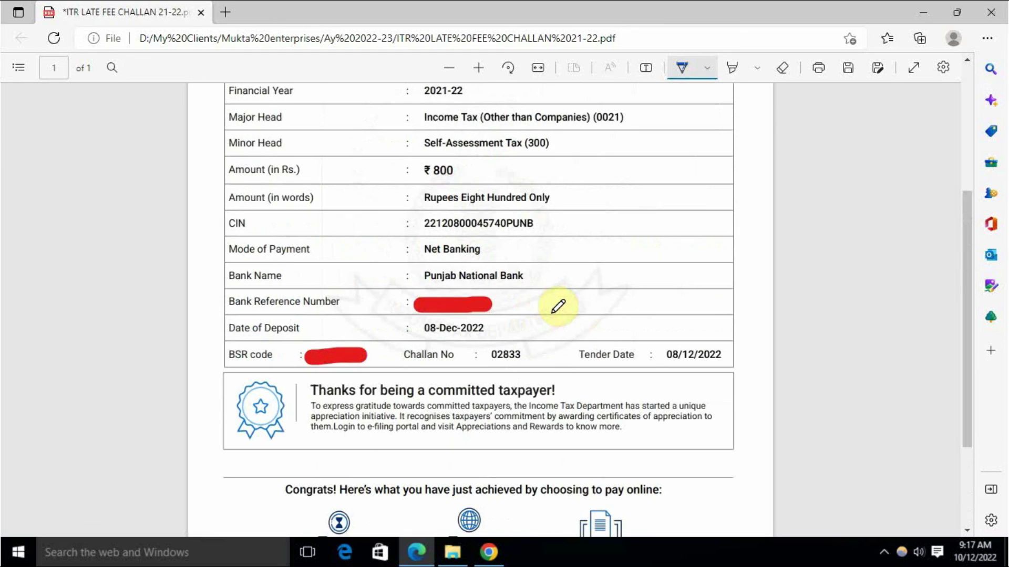
drag(654, 175, 742, 164)
scroll(655, 271, down, 3)
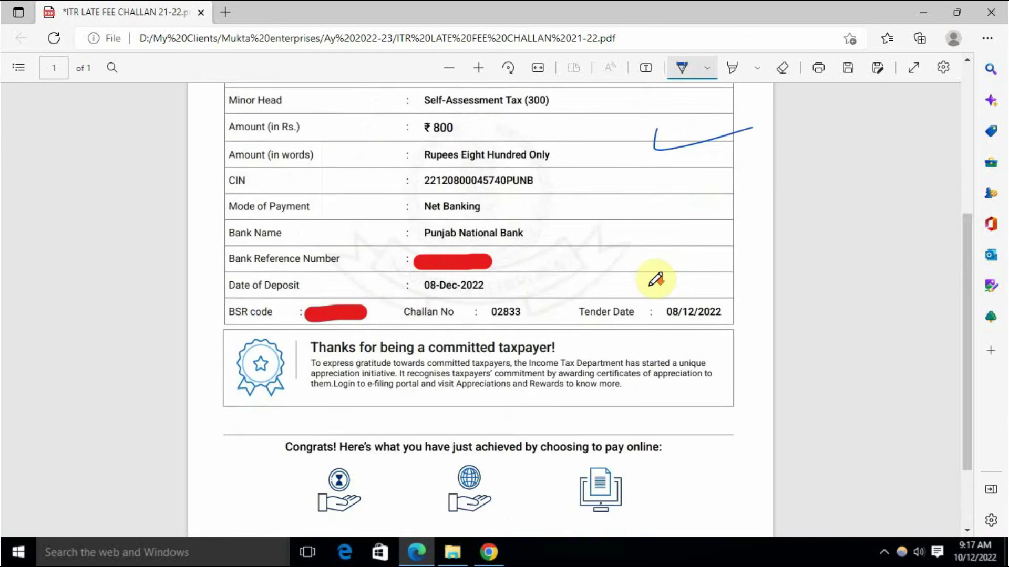
scroll(656, 276, up, 9)
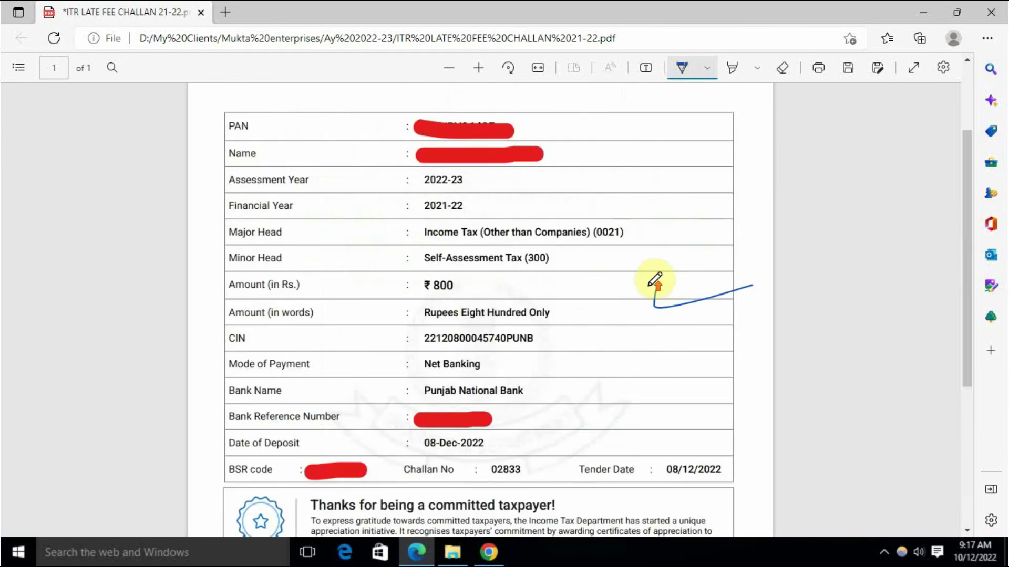
scroll(653, 279, down, 9)
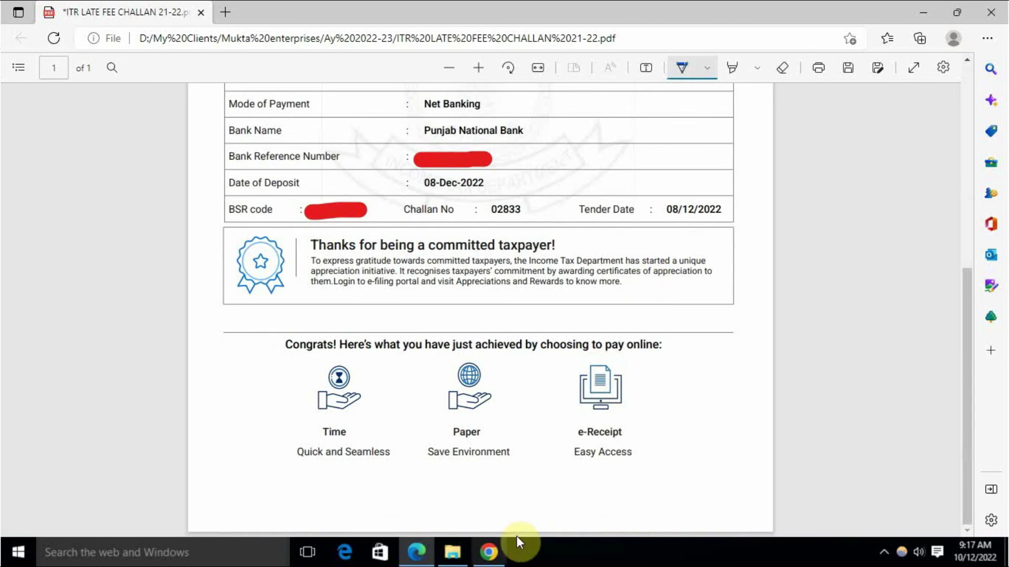